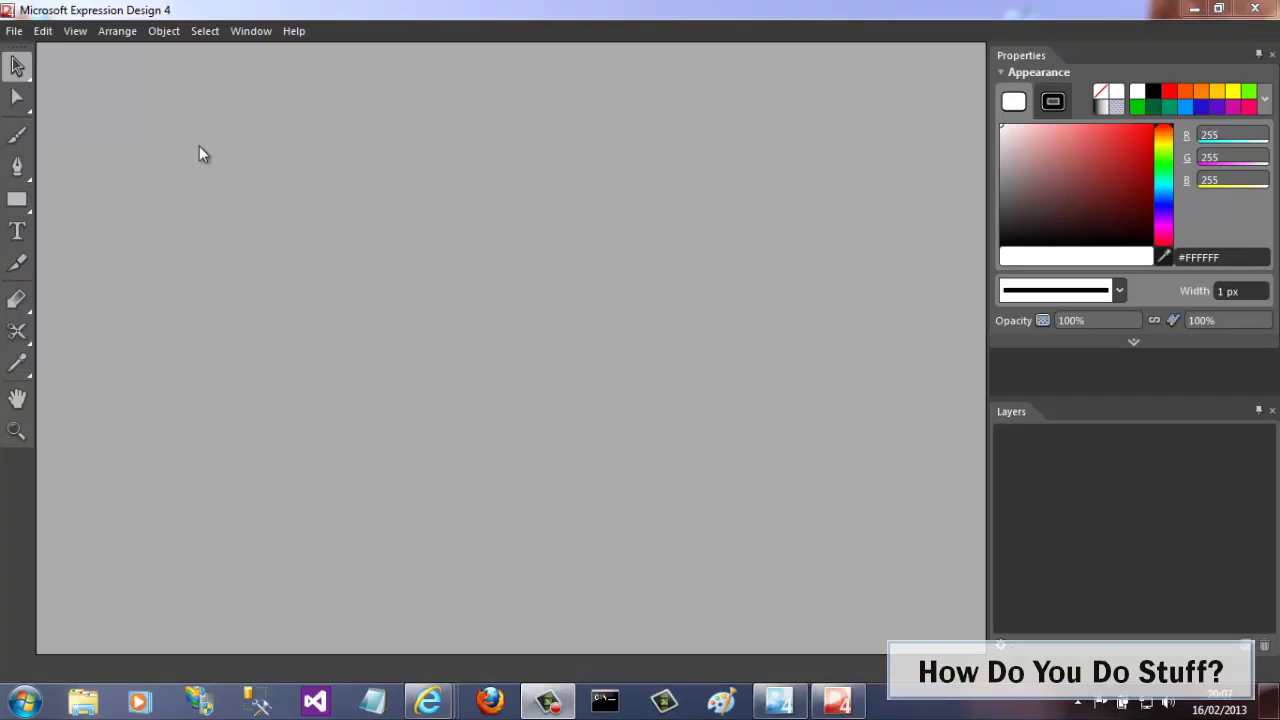
Create a new blank 800 x 600 document.
left_click(14, 31)
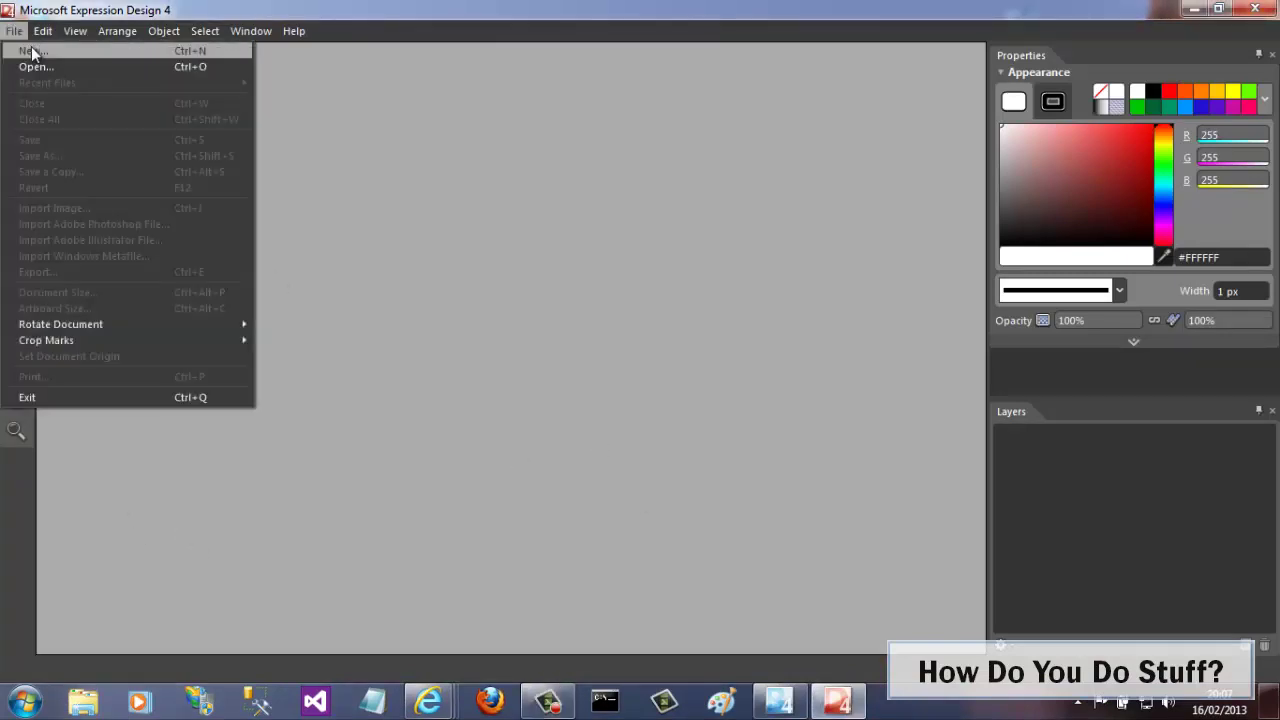
left_click(32, 48)
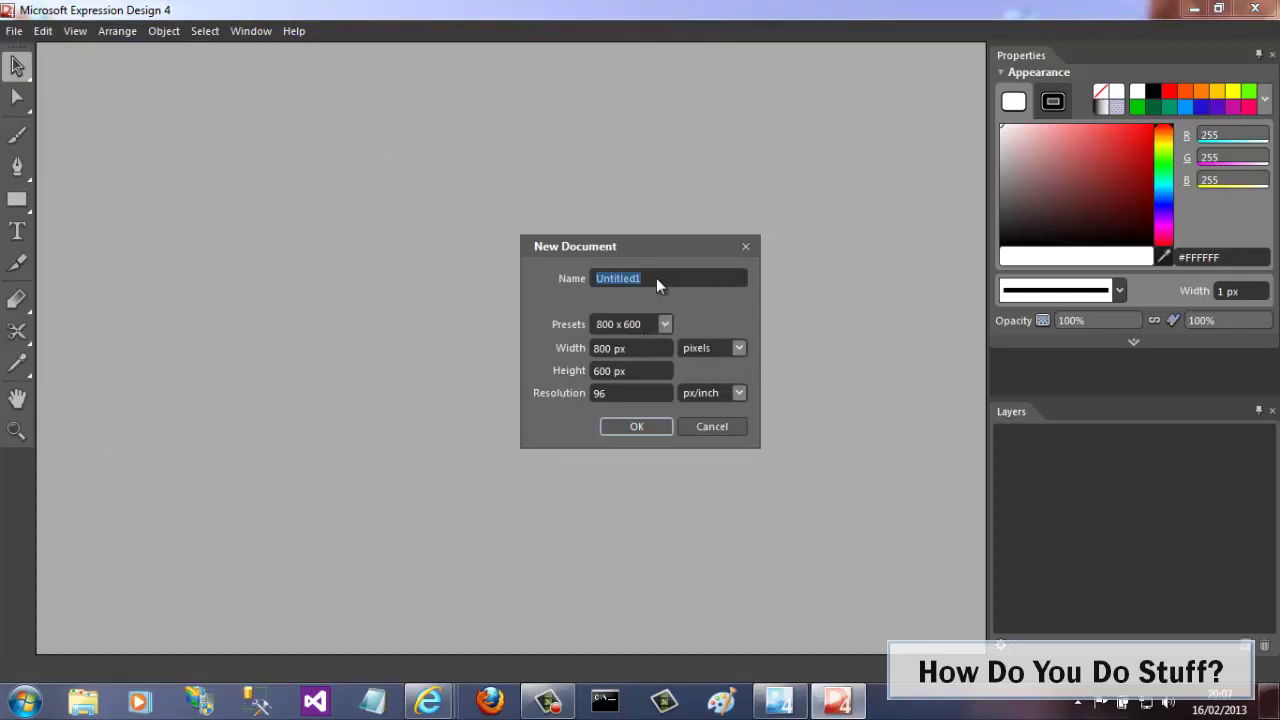
left_click(639, 427)
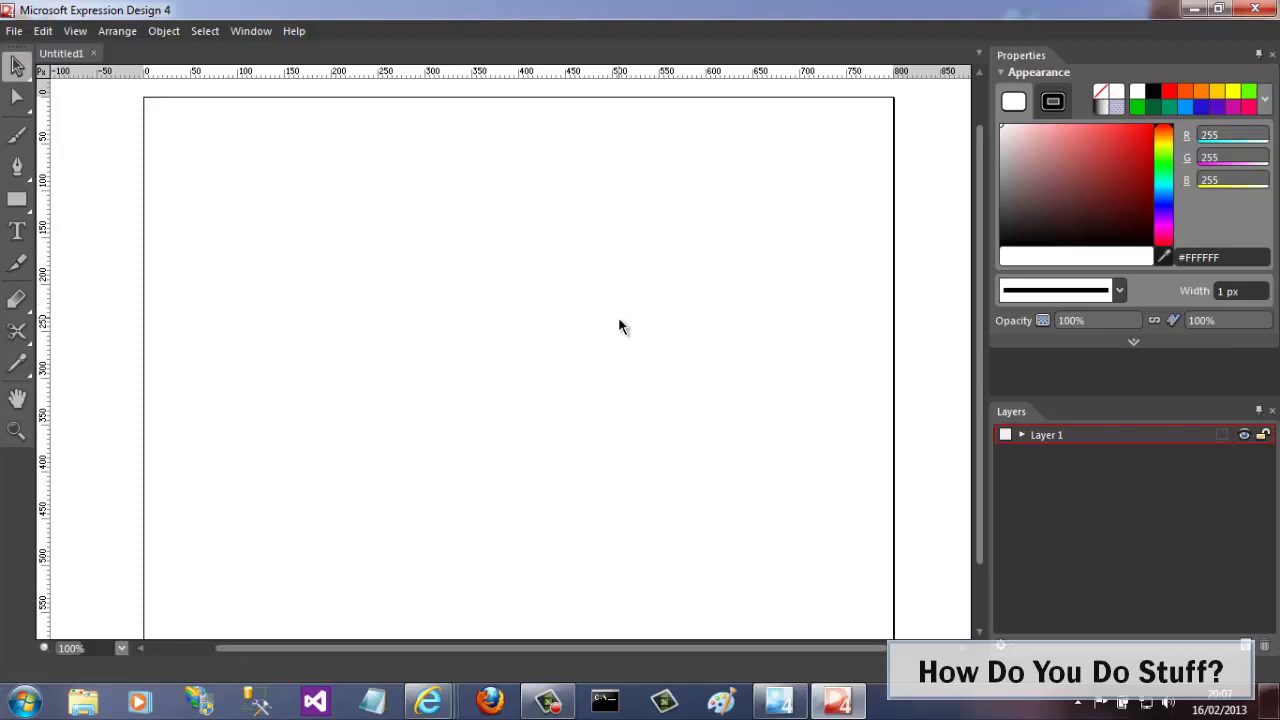
Import the bike_trial.ai Illustrator file into the new document.
left_click(14, 31)
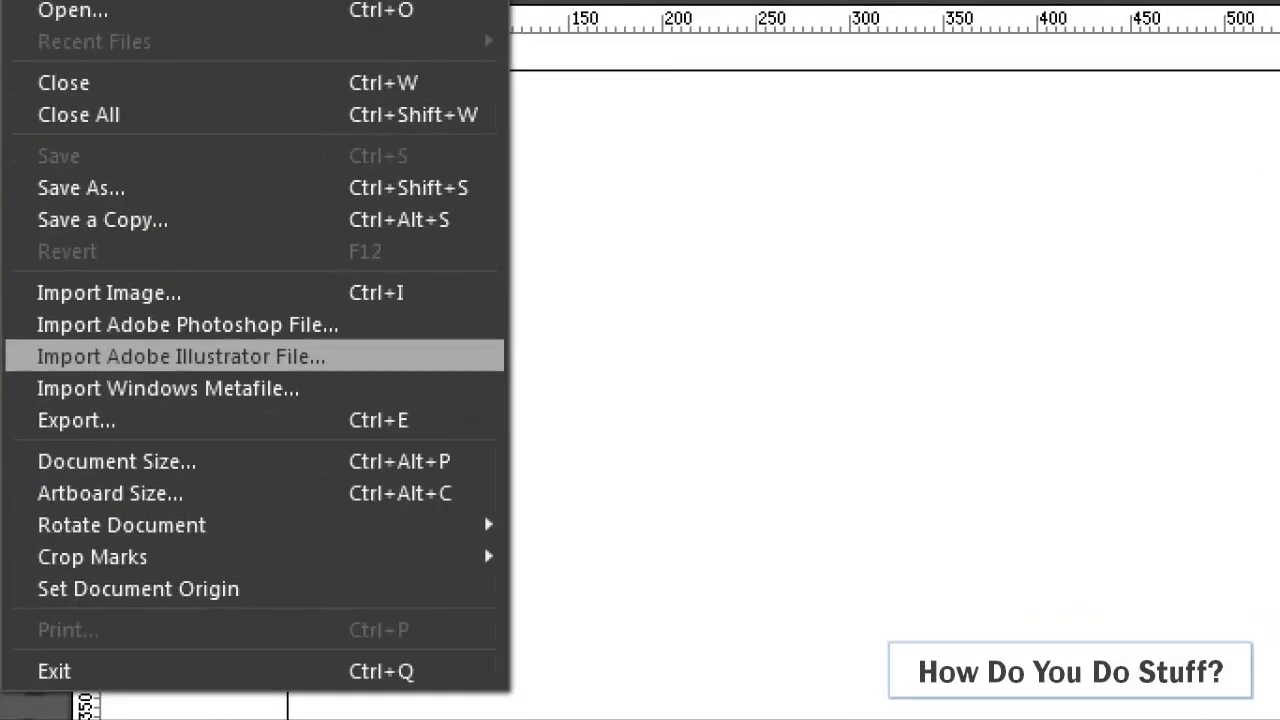
left_click(180, 356)
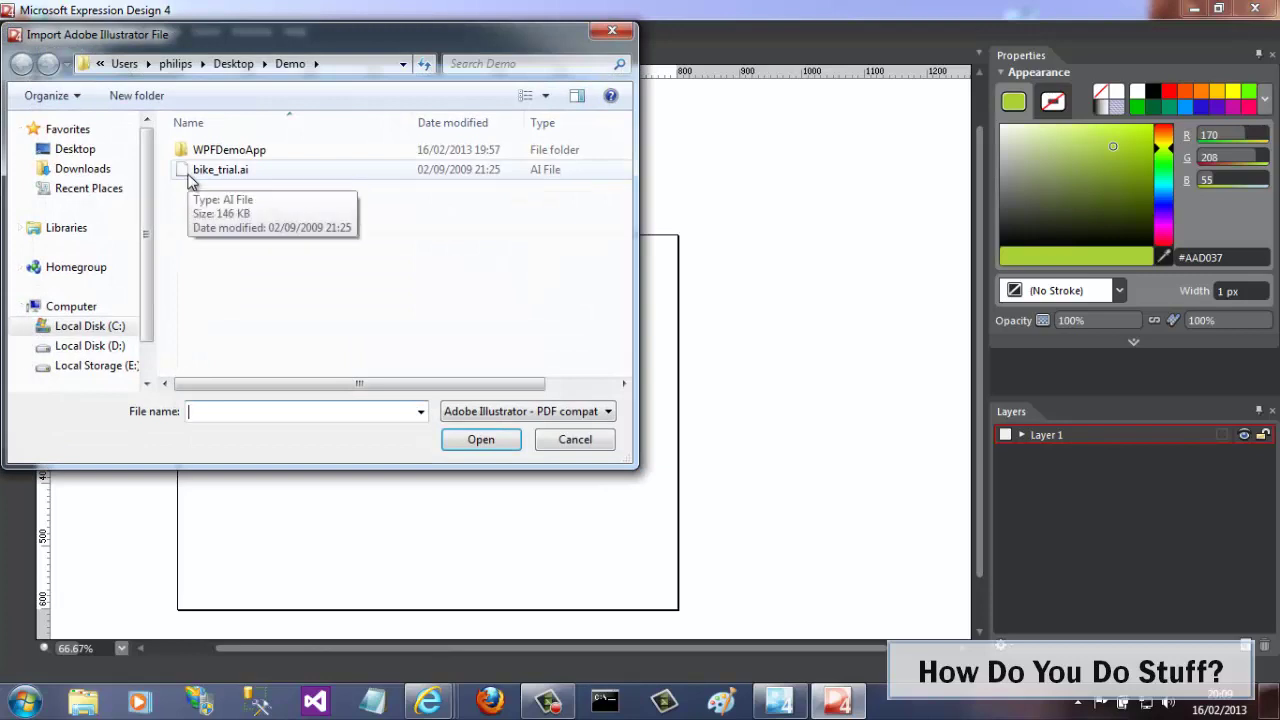
left_click(190, 172)
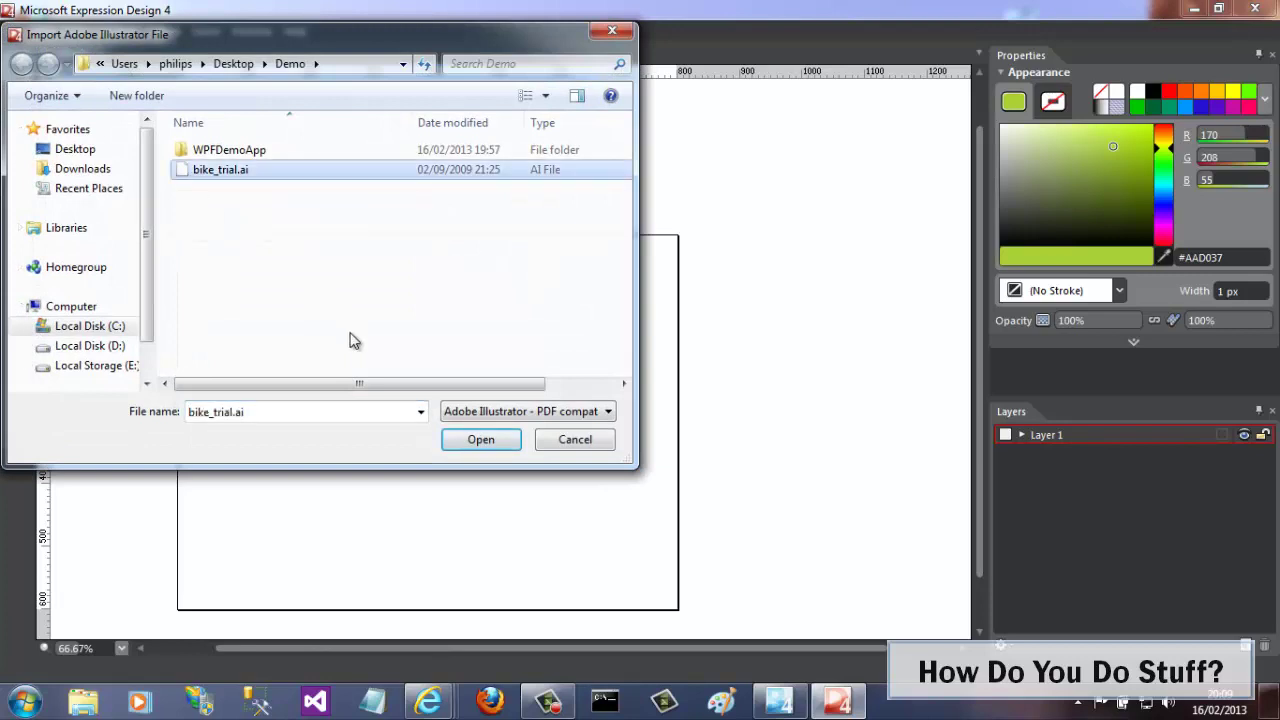
left_click(481, 443)
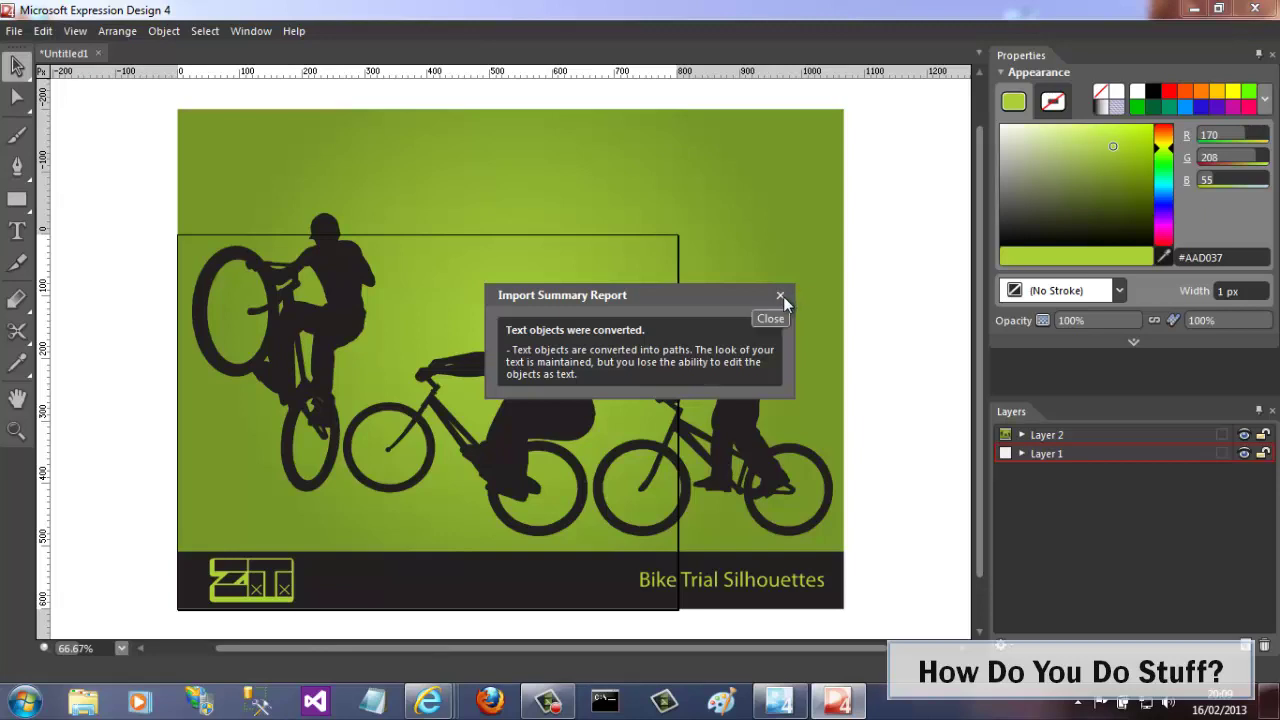
Dismiss the import report and select only the left rider silhouette.
left_click(781, 296)
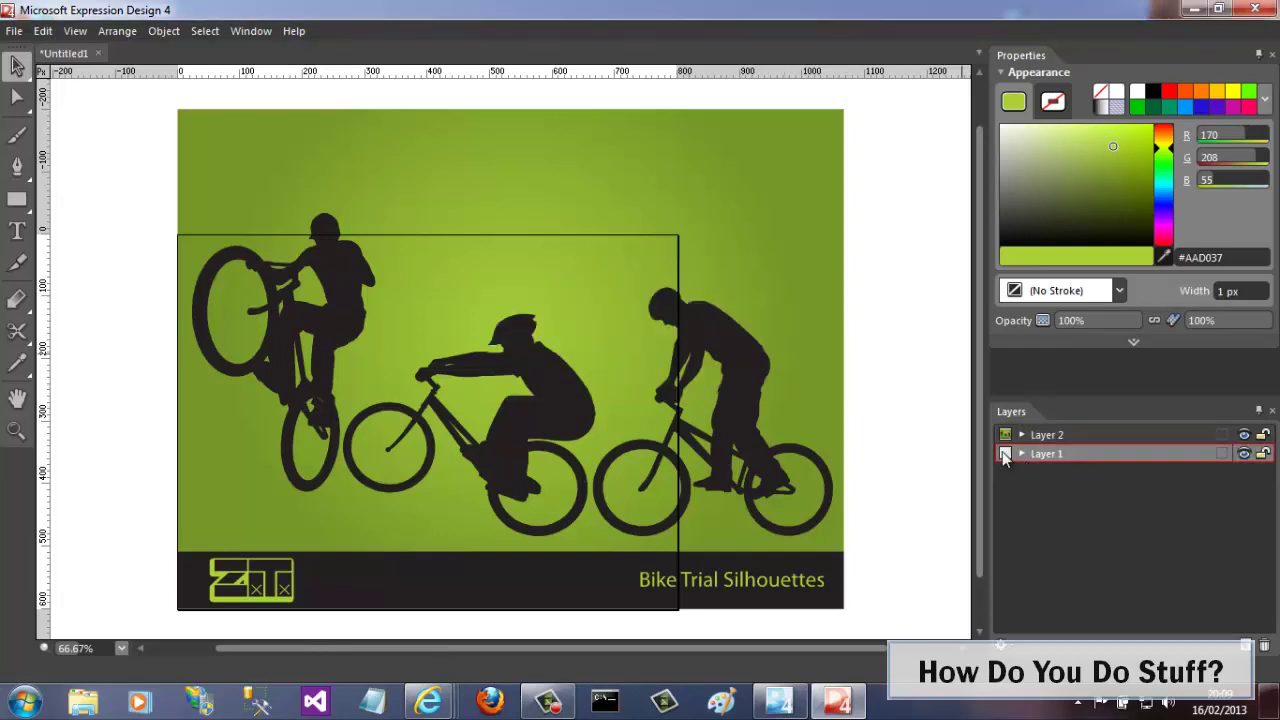
left_click(340, 322)
left_click(575, 412)
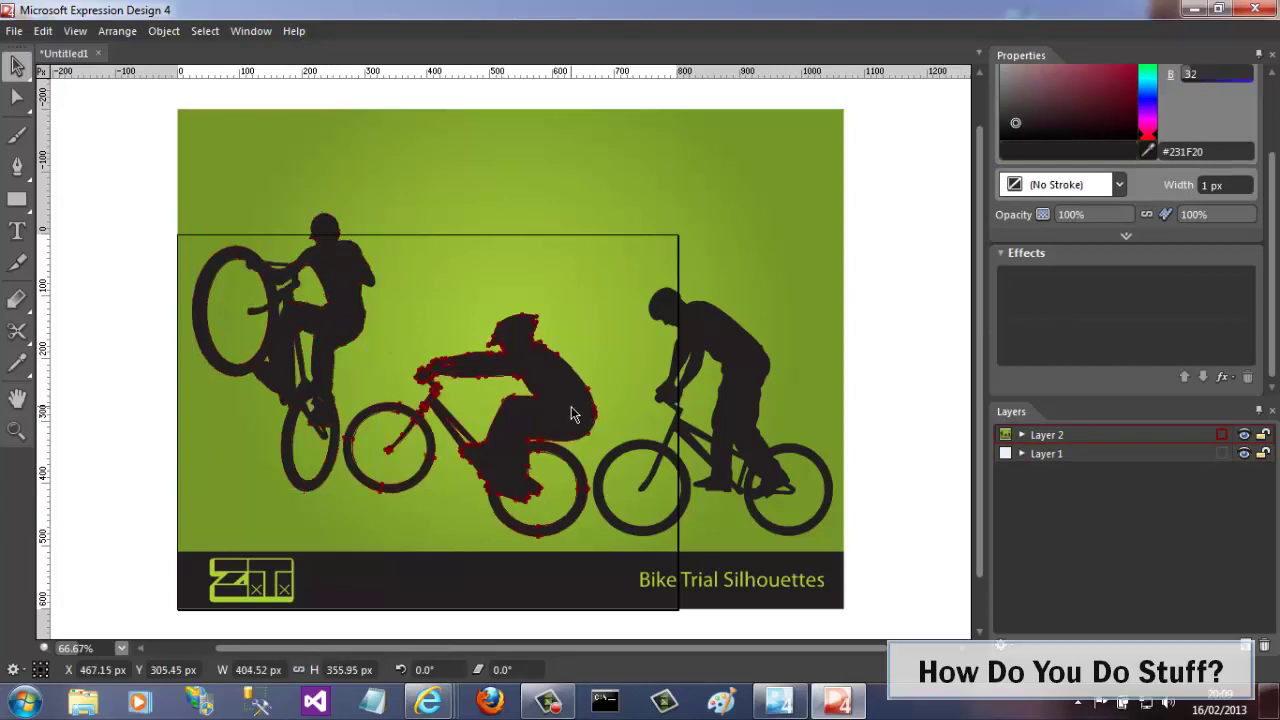
left_click(735, 407)
left_click(786, 582)
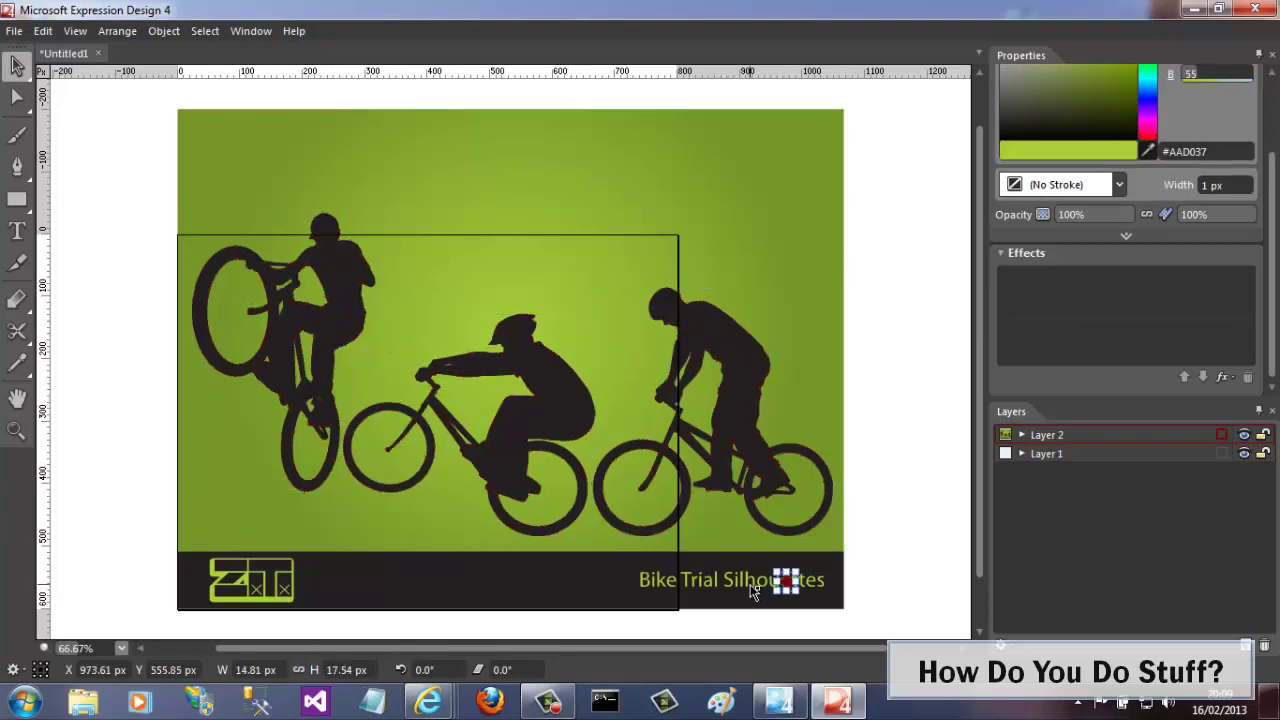
left_click(750, 582)
left_click(858, 437)
left_click(728, 391)
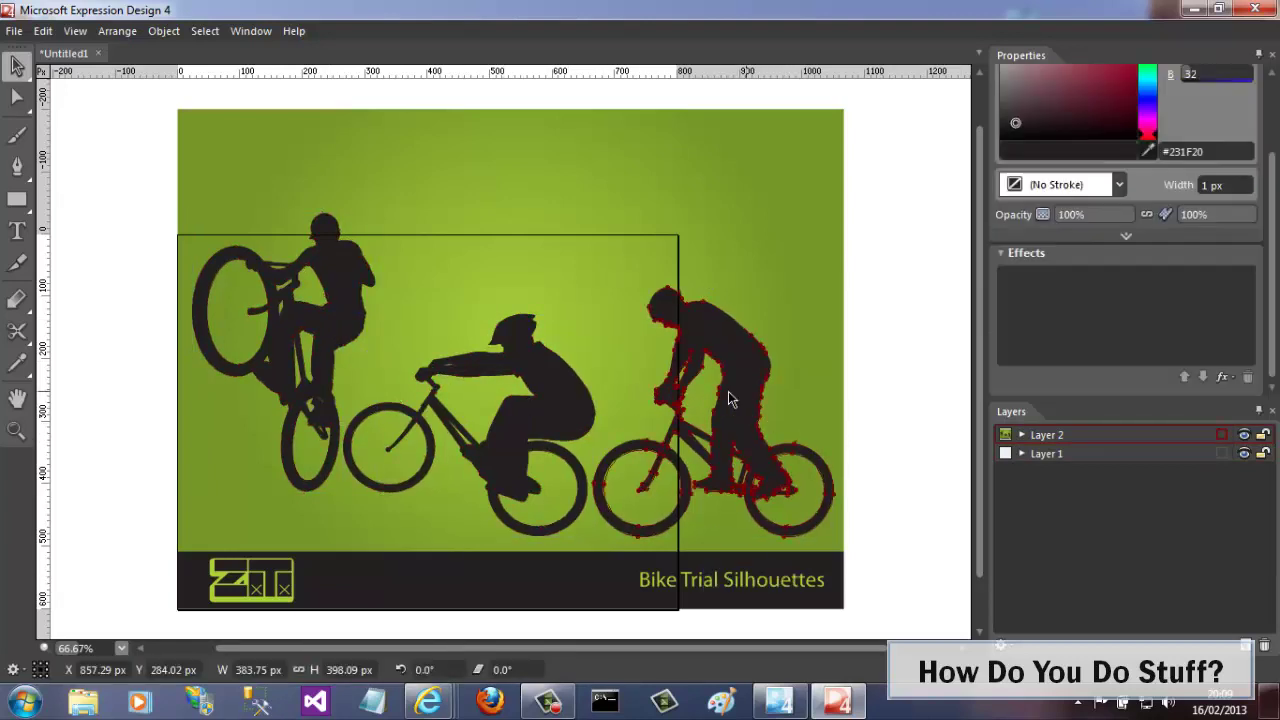
left_click(553, 404)
left_click(874, 437)
left_click(335, 320)
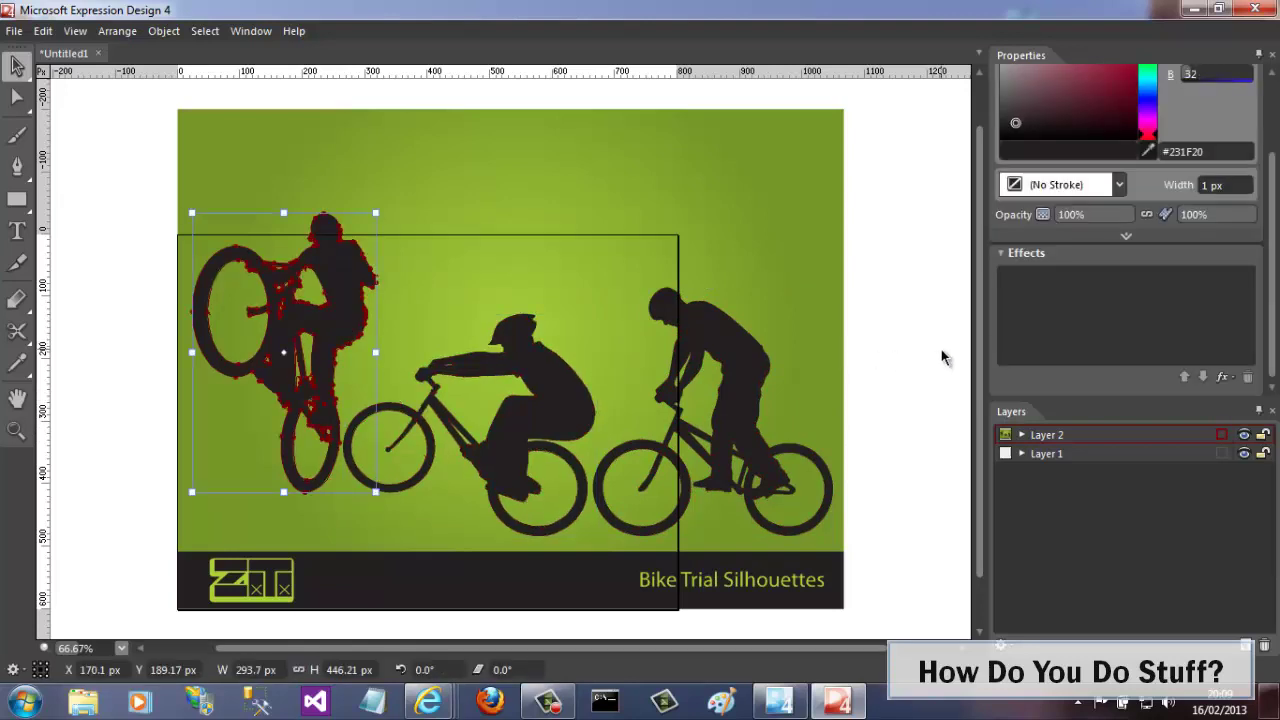
Set crop marks from the selection's bounding box with no extra border.
left_click(12, 33)
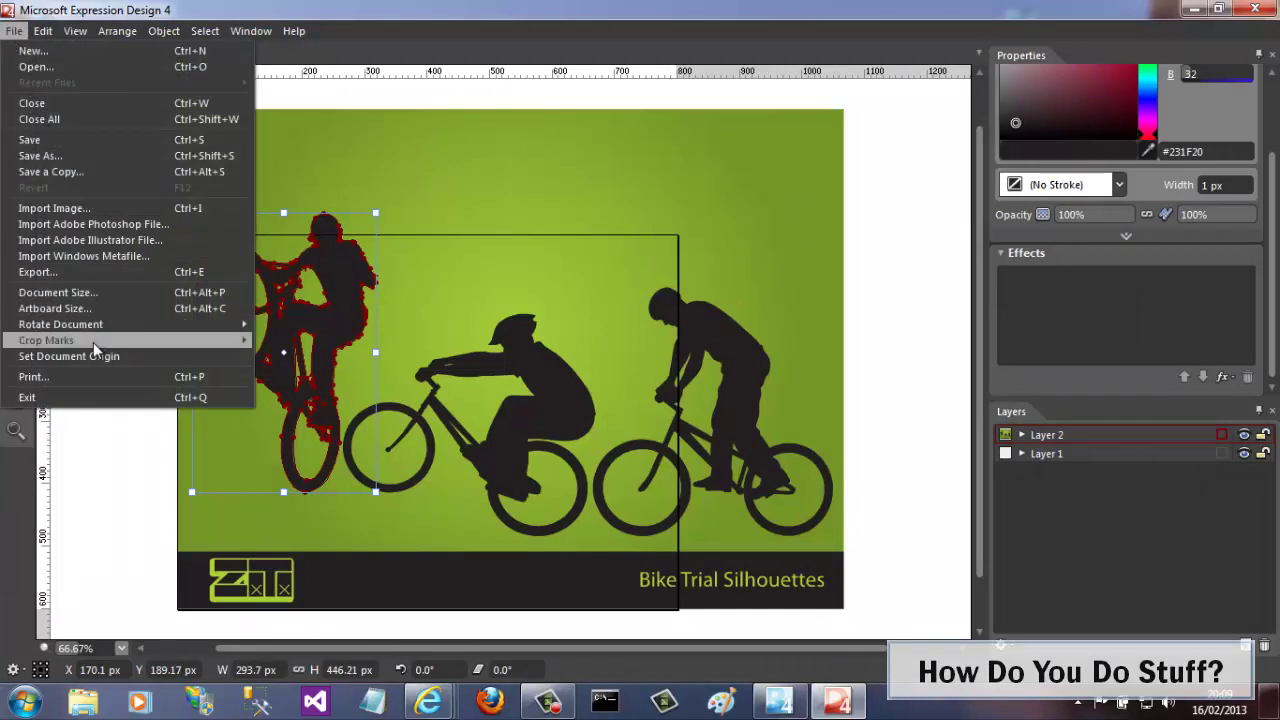
mouse_move(92, 344)
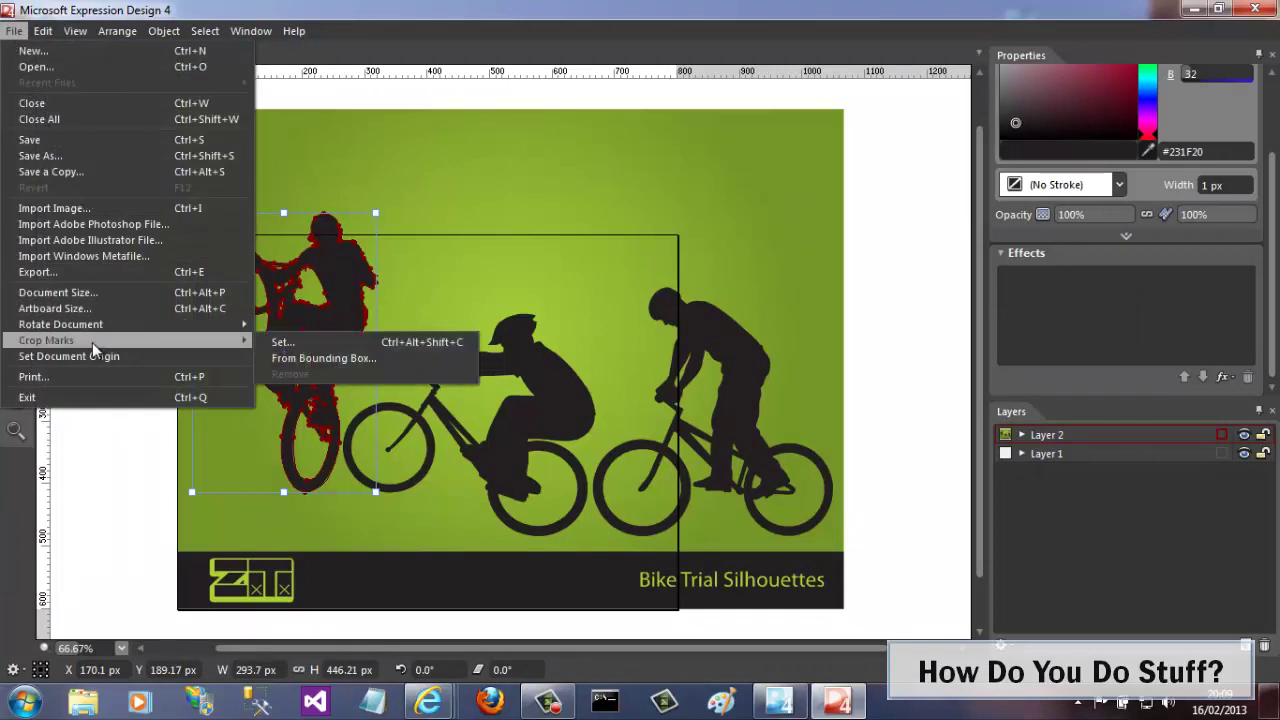
left_click(318, 360)
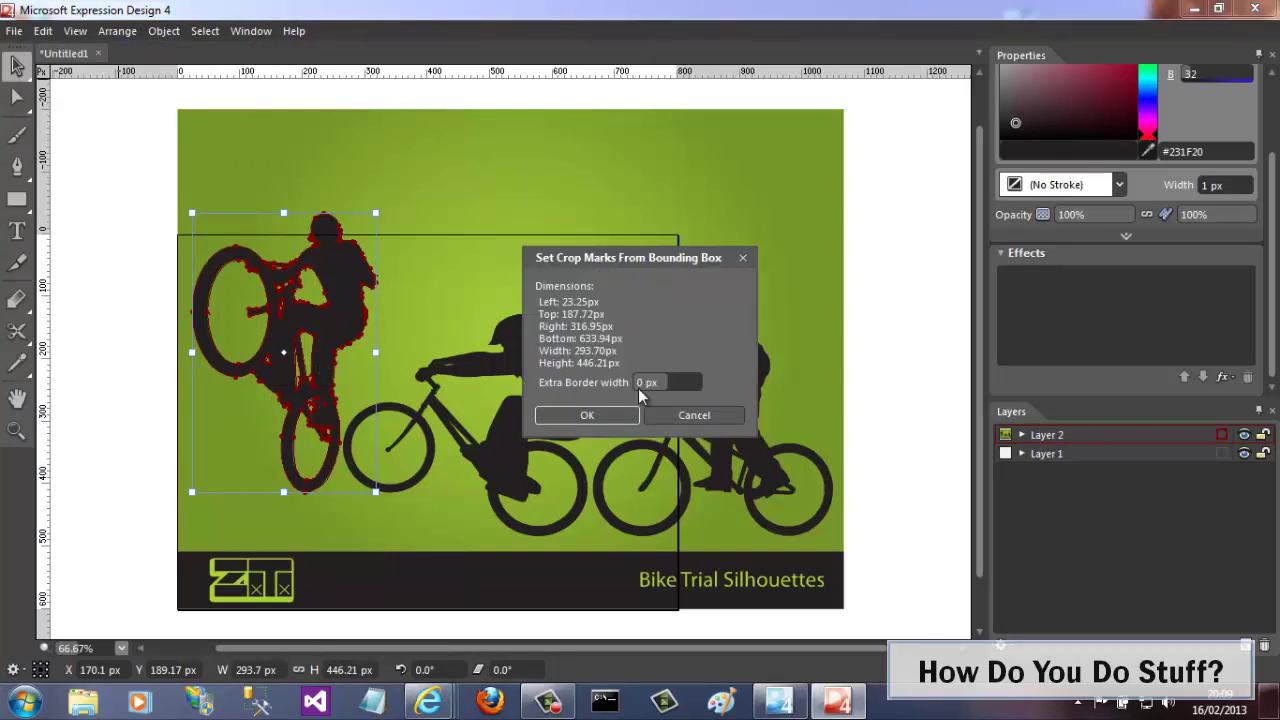
left_click(595, 415)
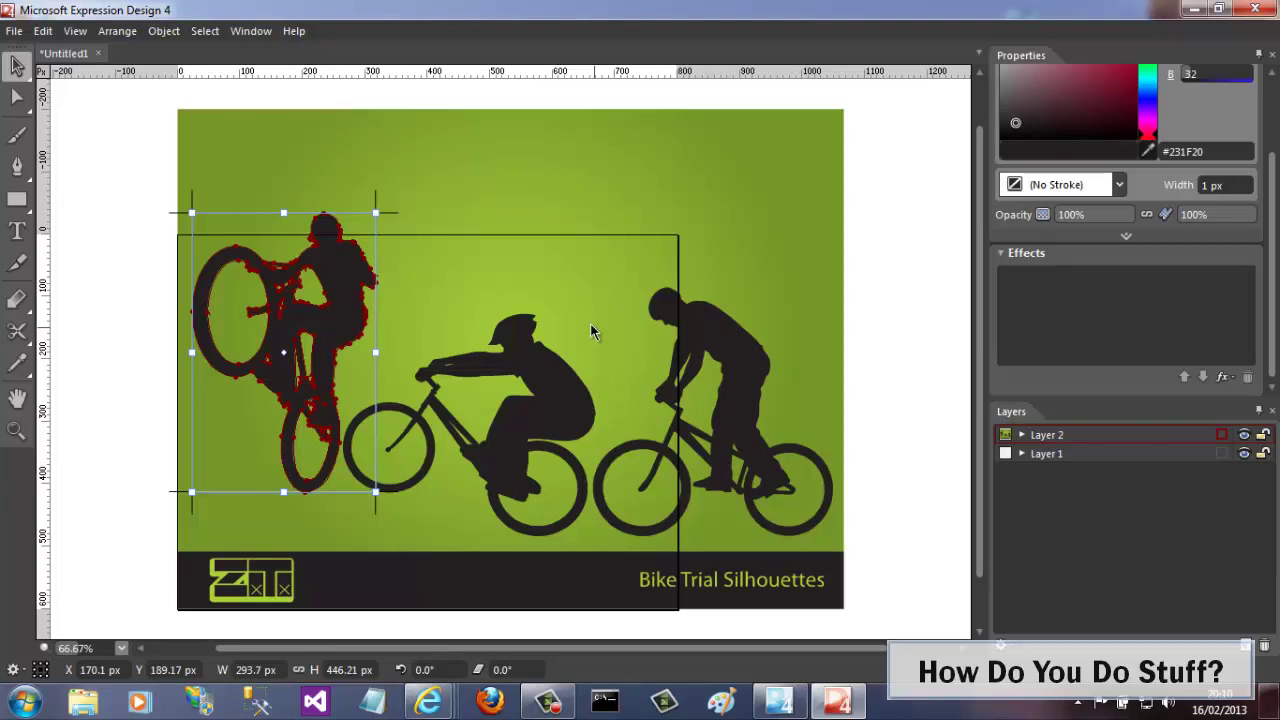
Export the artwork as Bike.xaml, XAML WPF Resource Dictionary format, into Desktop\Demo.
left_click(15, 32)
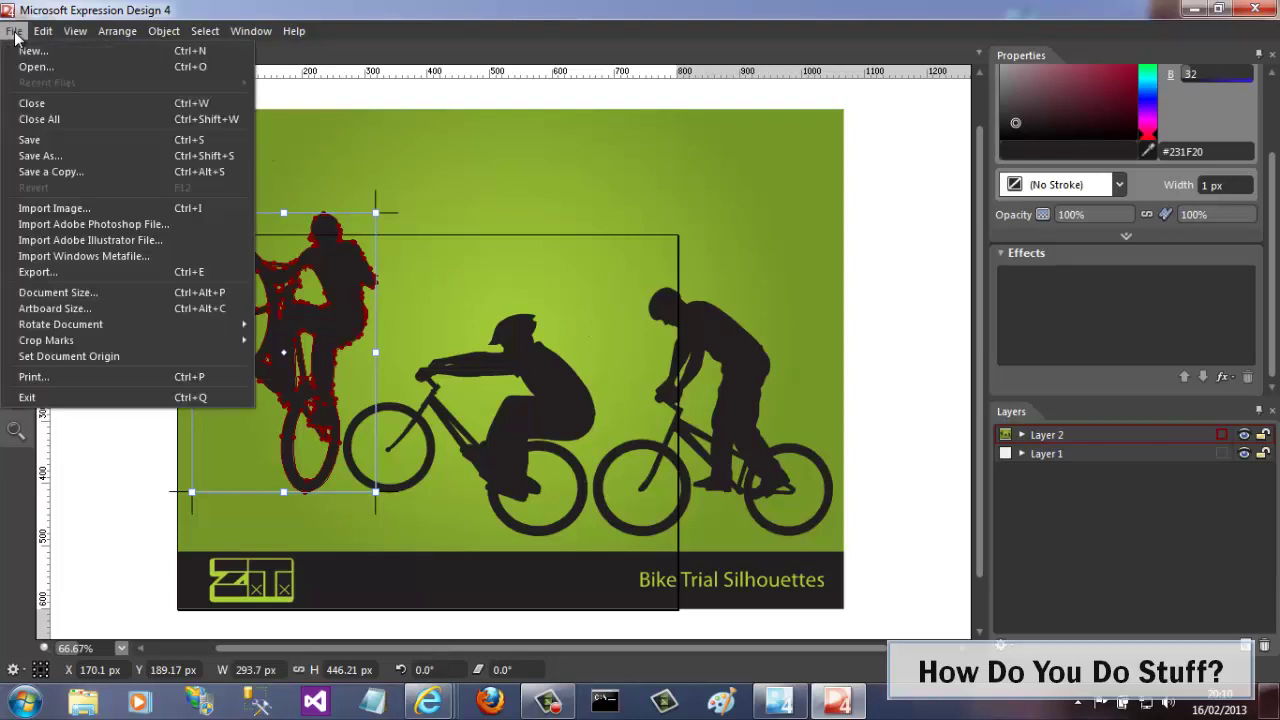
left_click(54, 273)
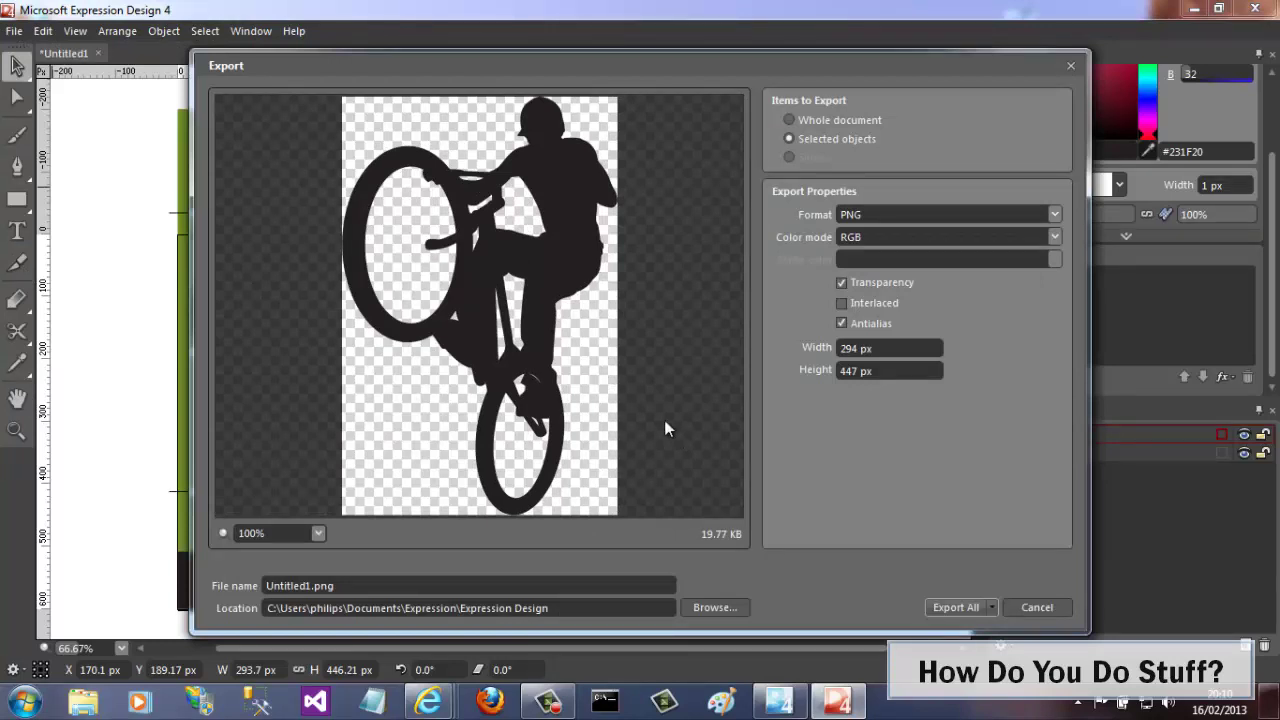
left_click(878, 216)
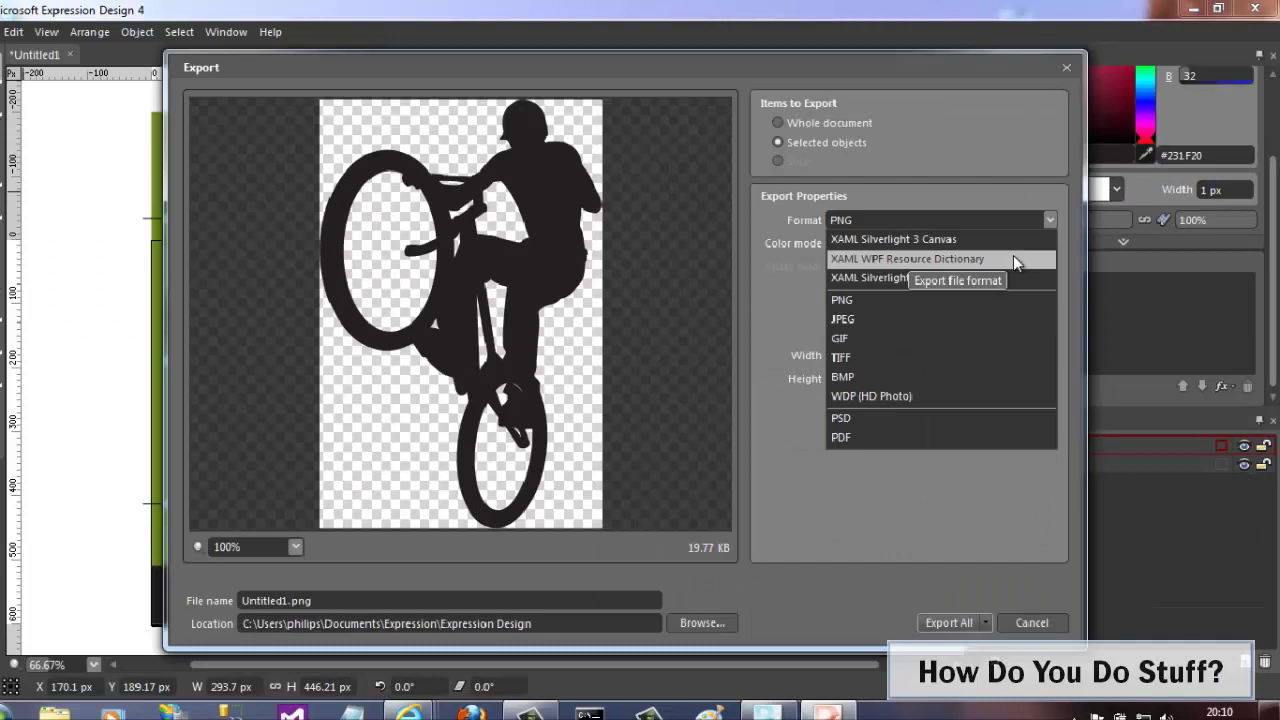
left_click(1013, 258)
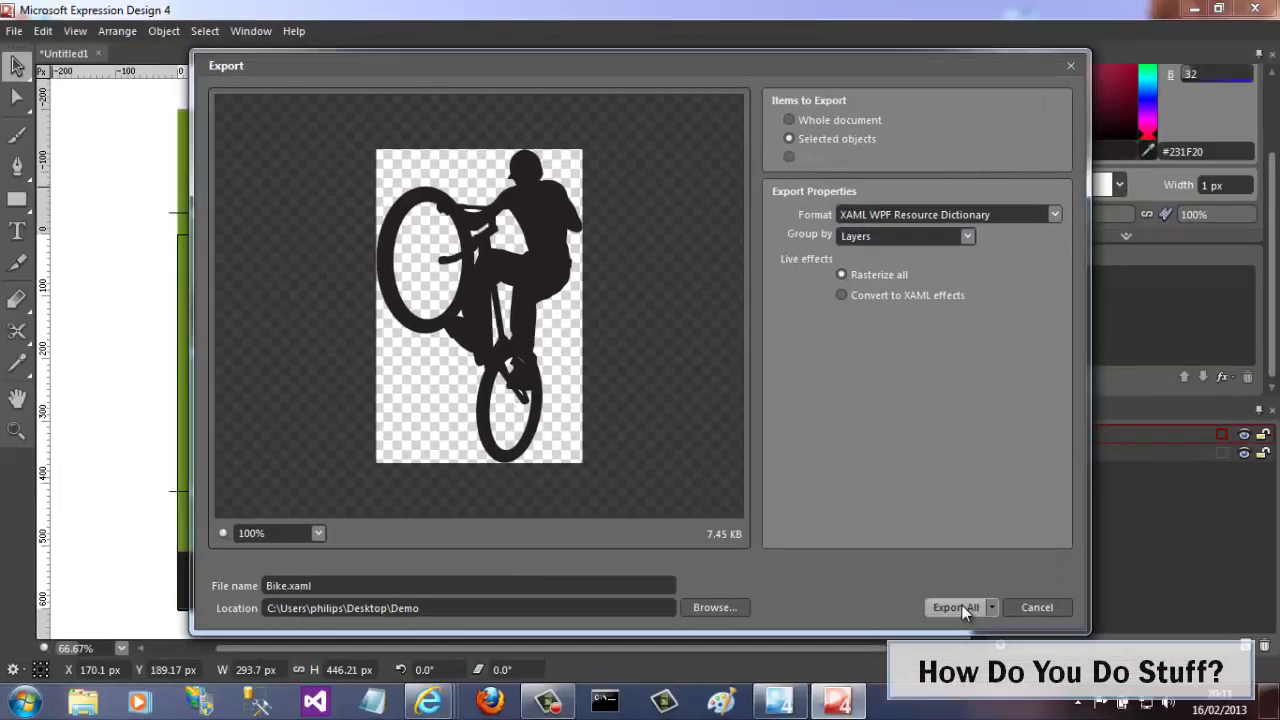
left_click(963, 608)
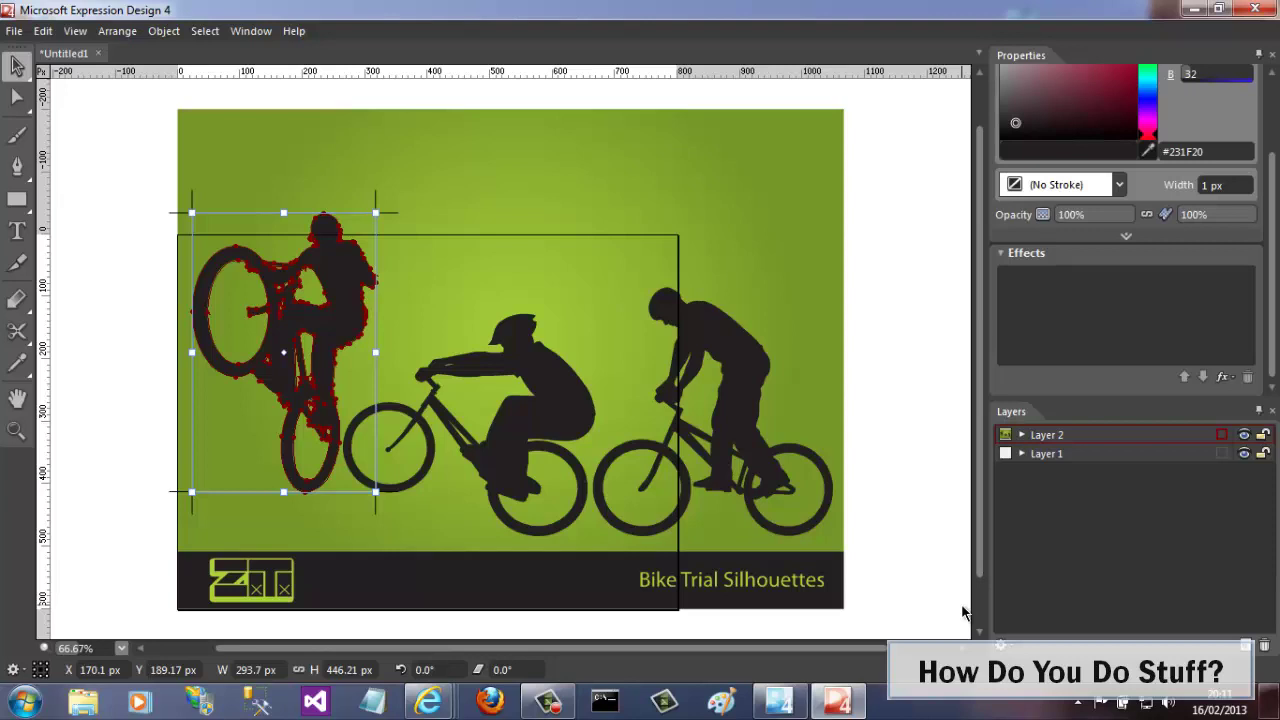
left_click(568, 400)
left_click(740, 377)
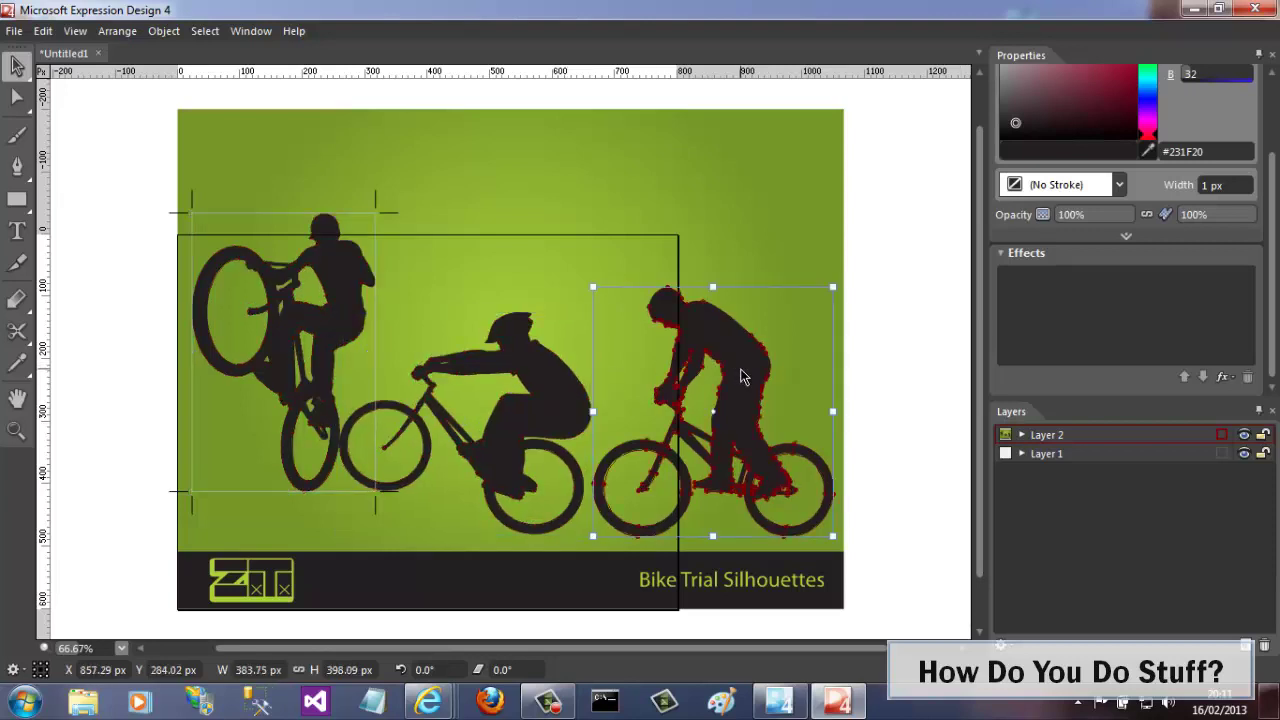
left_click(568, 410)
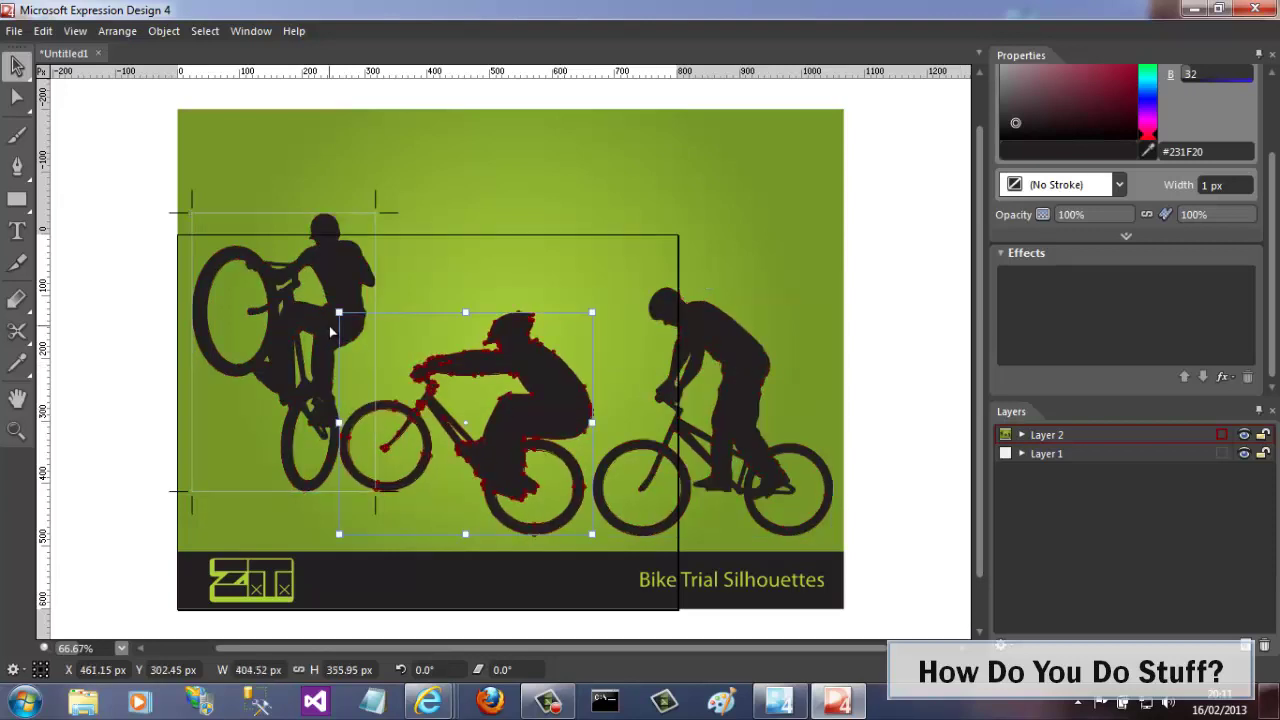
left_click(344, 289)
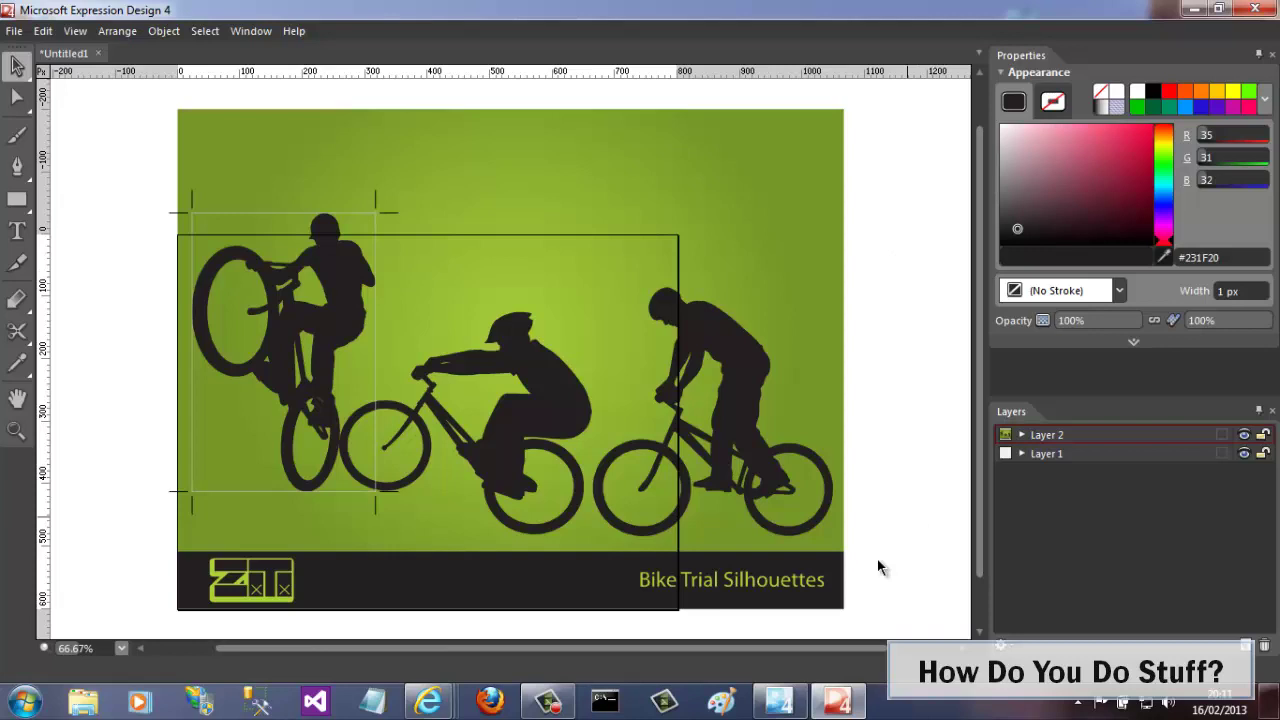
From the desktop's Demo folder, open Bike.xaml for editing in Notepad.
left_click(1274, 702)
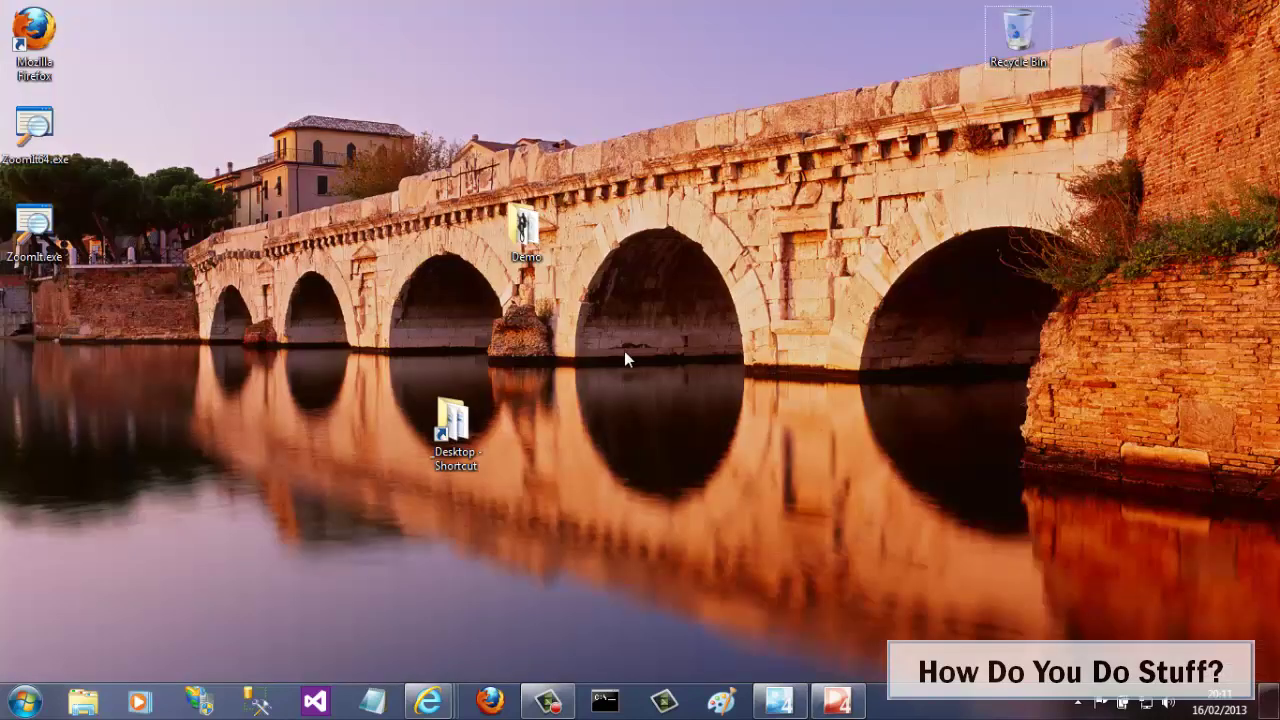
double_click(527, 240)
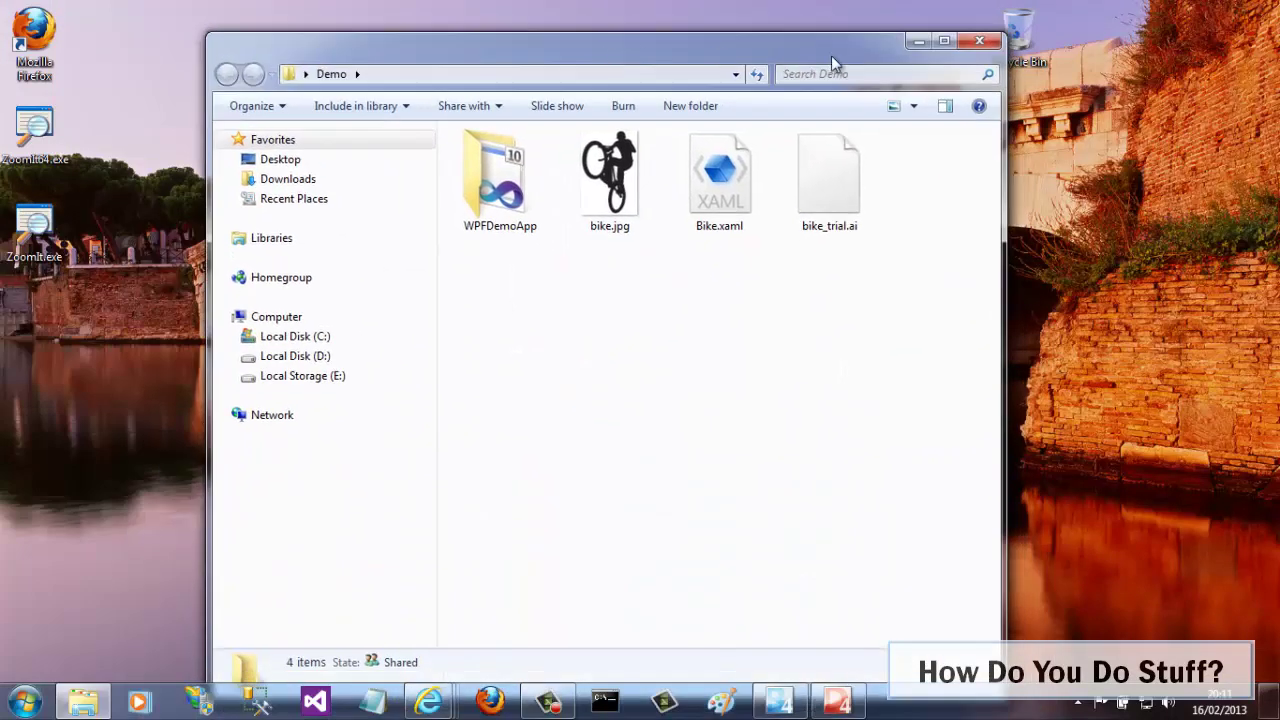
left_click(944, 42)
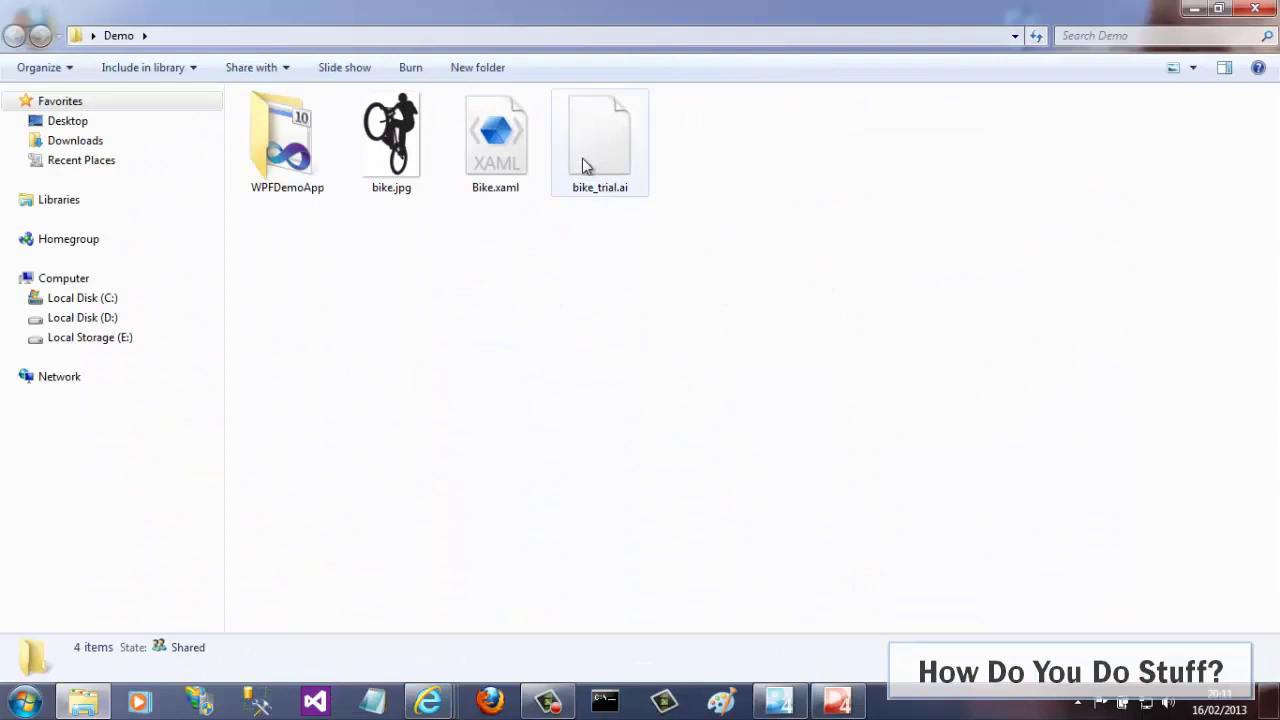
left_click(535, 185)
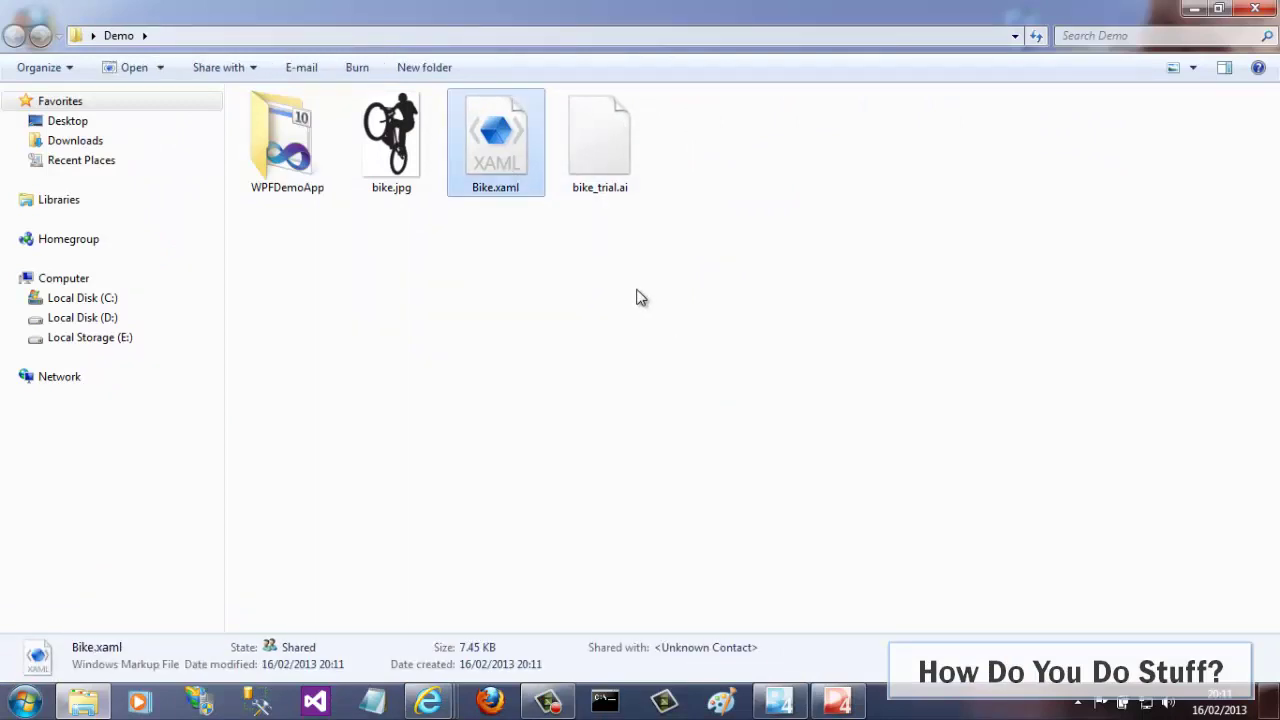
right_click(508, 161)
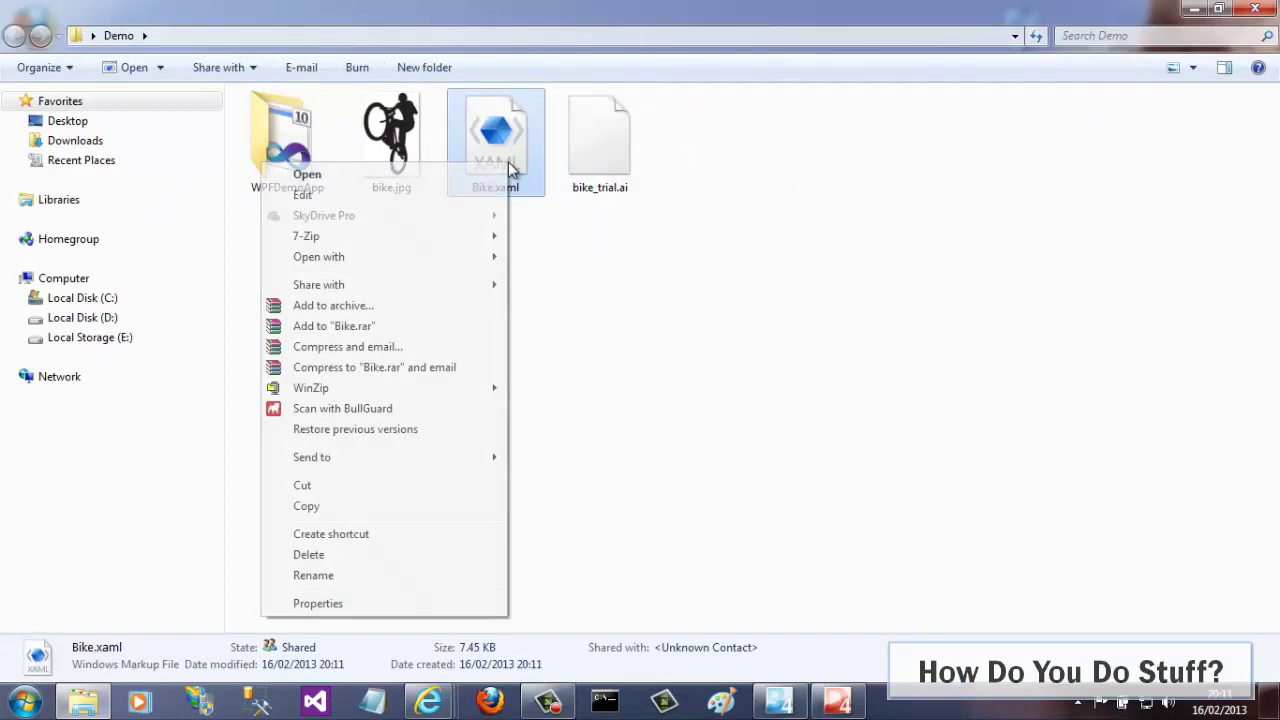
left_click(461, 200)
Maximize Notepad and highlight the ResourceDictionary tag and the nested drawing markup.
left_click(956, 104)
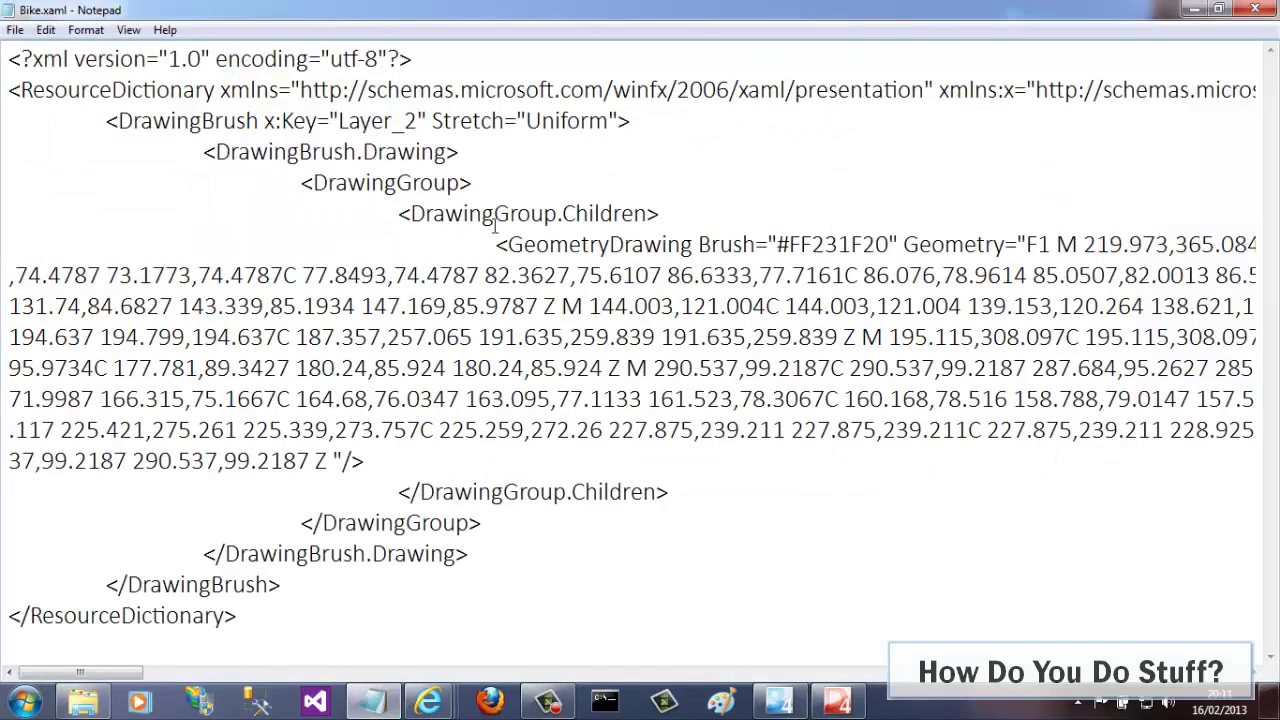
left_click_drag(216, 90, 10, 91)
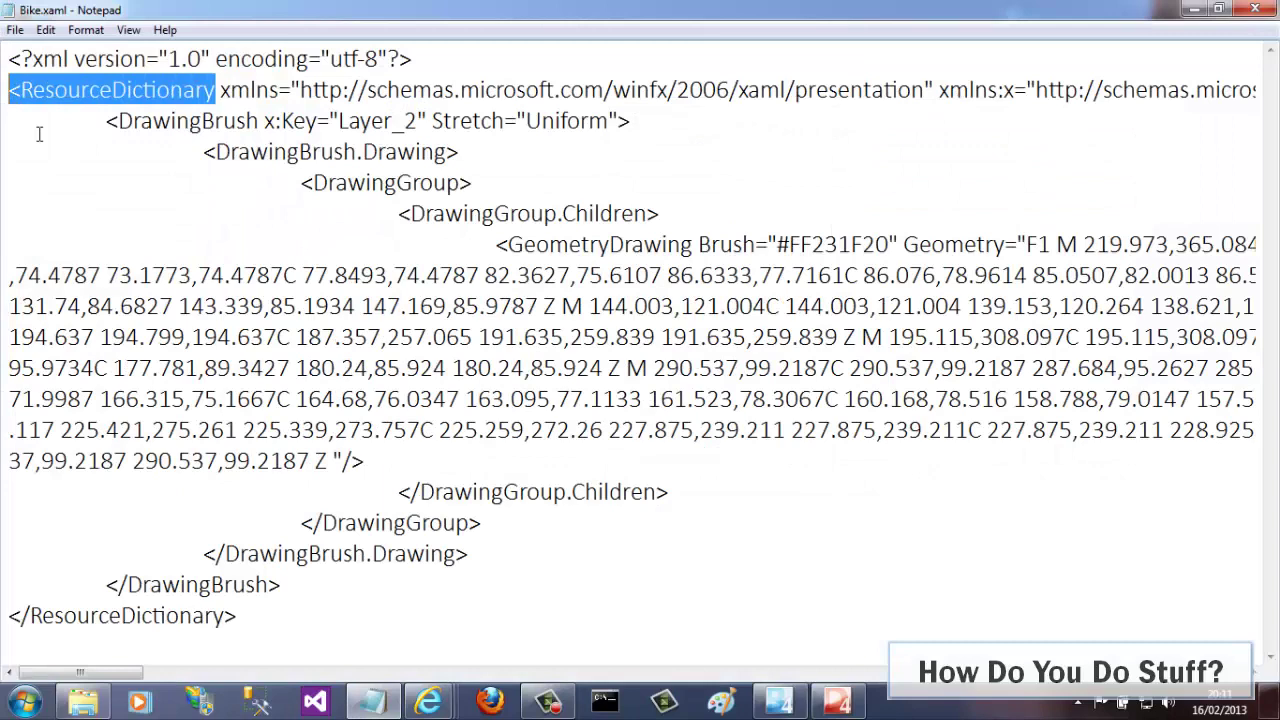
left_click_drag(314, 151, 491, 609)
left_click(540, 617)
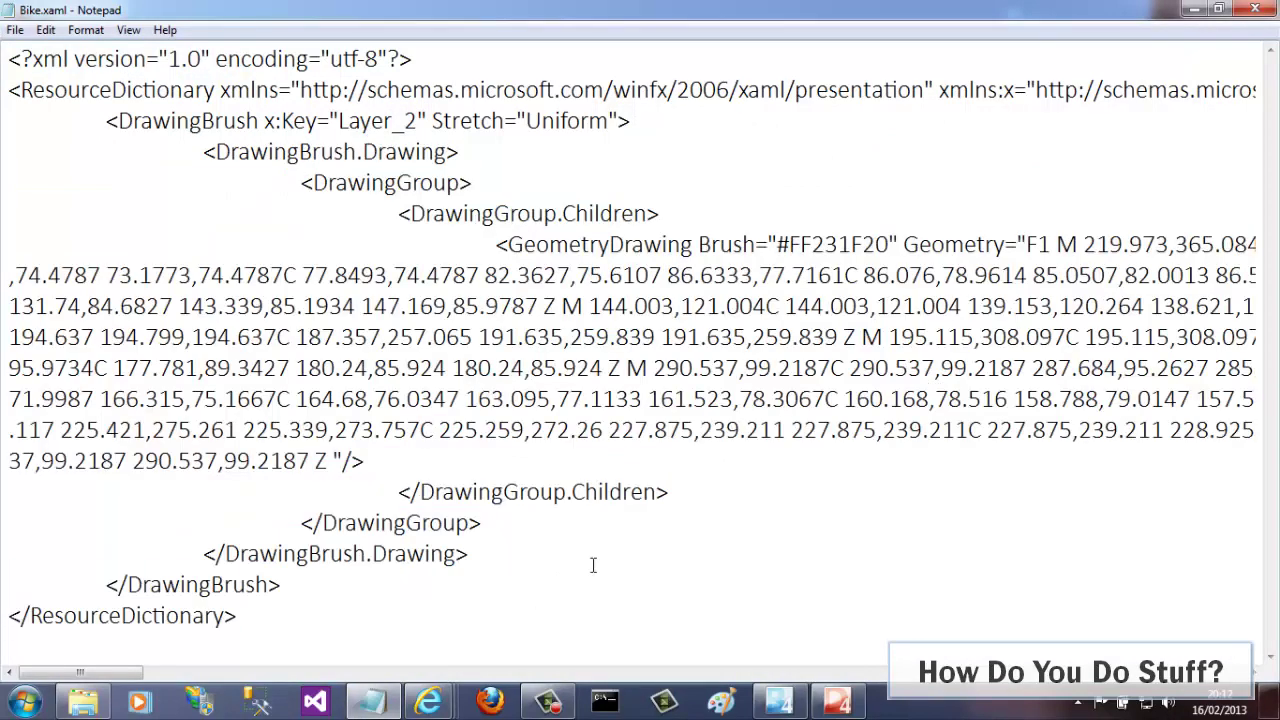